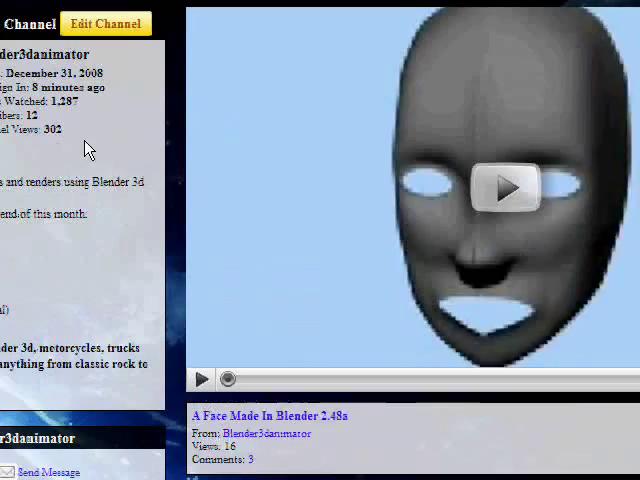
scroll(228, 150, down, 3)
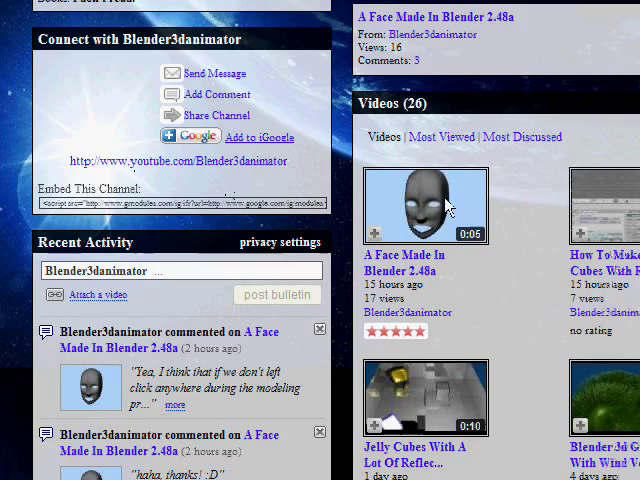
scroll(335, 207, up, 5)
scroll(333, 207, up, 4)
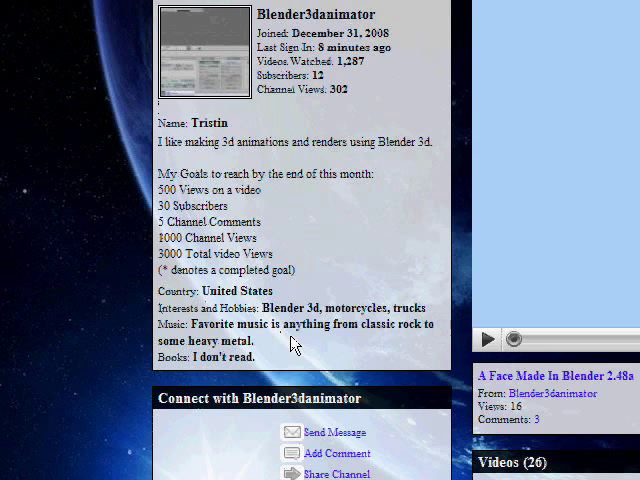
scroll(270, 300, down, 1)
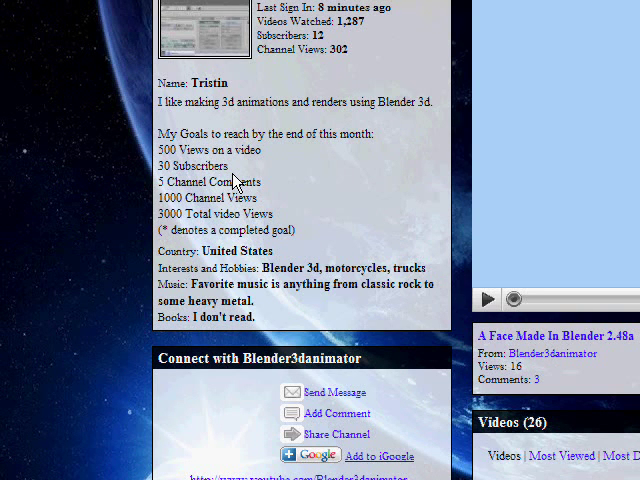
- Play the channel's featured face model video, then replay it from the start
click(487, 298)
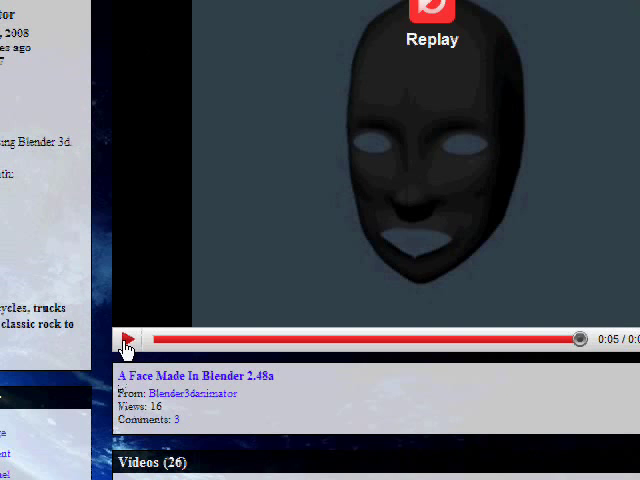
click(126, 343)
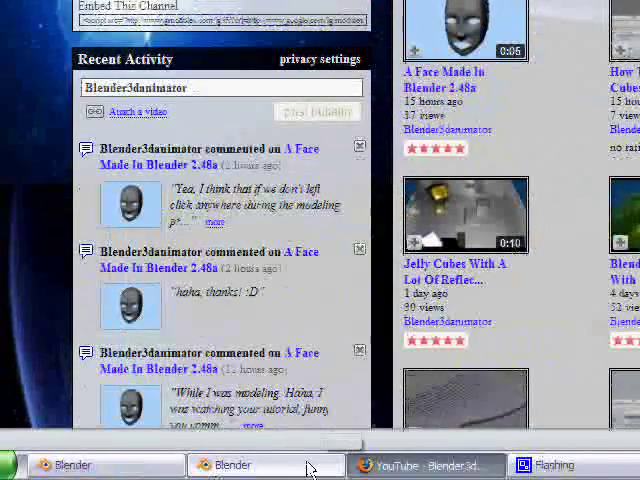
scroll(337, 277, down, 5)
scroll(337, 280, down, 5)
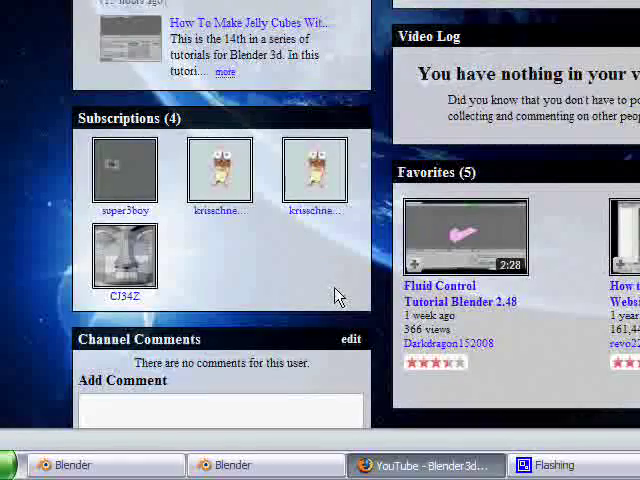
scroll(336, 295, down, 5)
scroll(333, 293, up, 1)
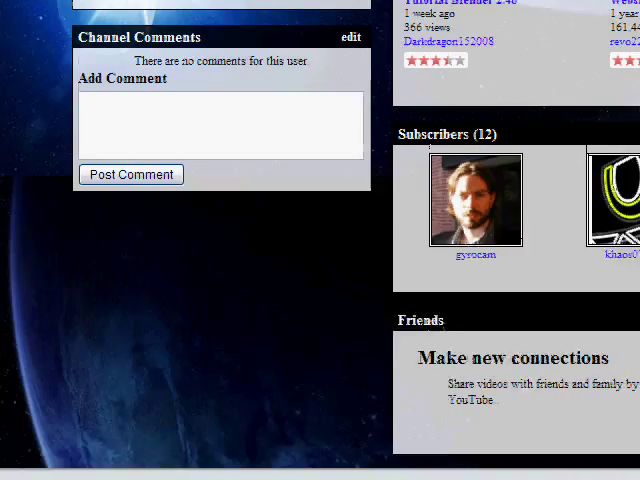
scroll(250, 170, up, 3)
scroll(200, 80, up, 2)
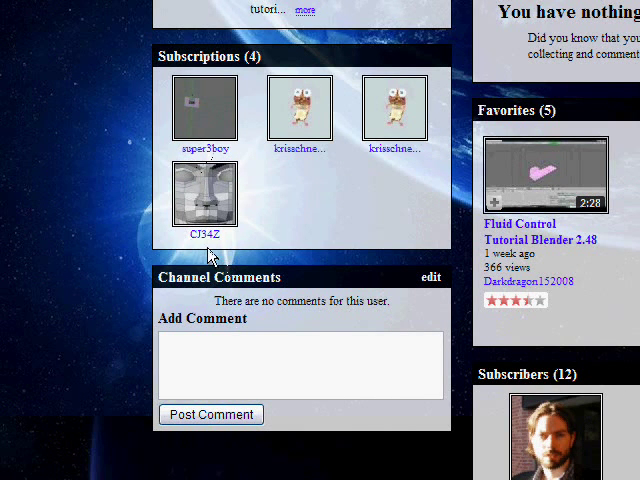
scroll(250, 300, up, 5)
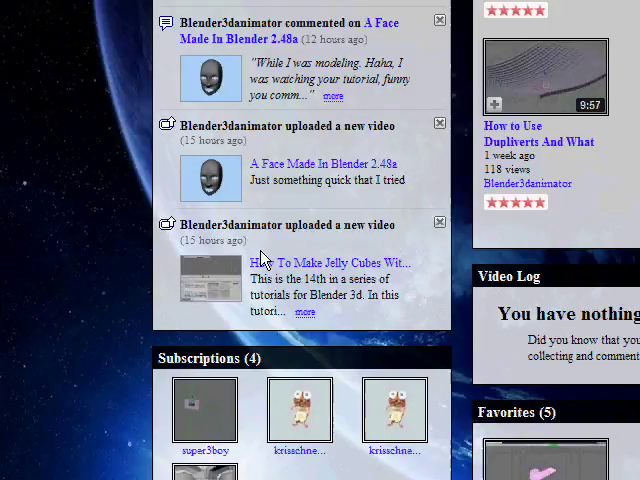
scroll(265, 262, up, 5)
scroll(267, 268, up, 3)
scroll(265, 262, up, 2)
scroll(353, 100, up, 3)
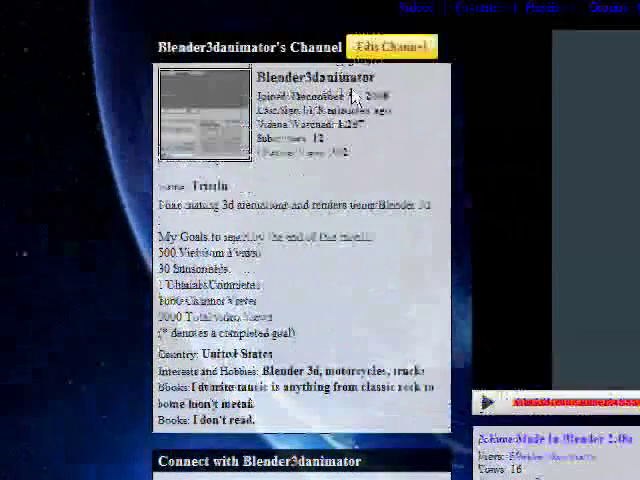
scroll(354, 134, up, 2)
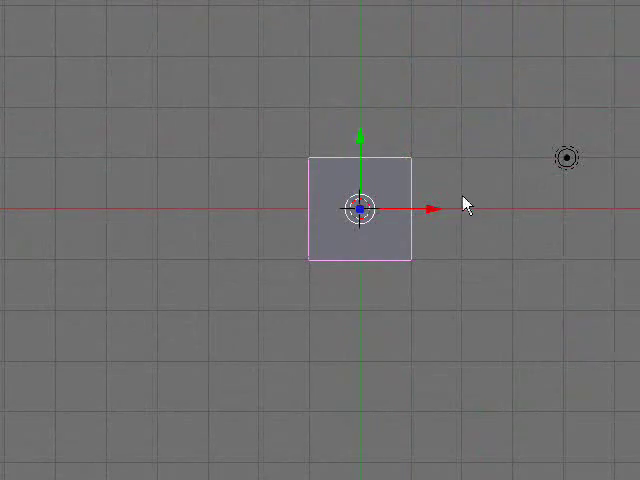
- Shrink the cube, stretch it vertically into a tall thin box and raise it
mouse_move(466, 204)
middle_down()
mouse_move(369, 289)
mouse_move(333, 302)
mouse_move(403, 339)
mouse_move(367, 318)
middle_up()
mouse_move(374, 266)
middle_down()
mouse_move(400, 289)
mouse_move(390, 257)
middle_up()
key(s)
click(296, 280)
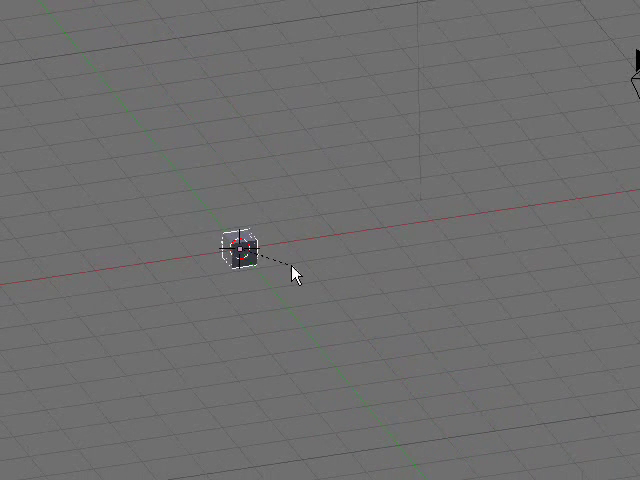
click(296, 276)
key(s)
key(z)
click(246, 136)
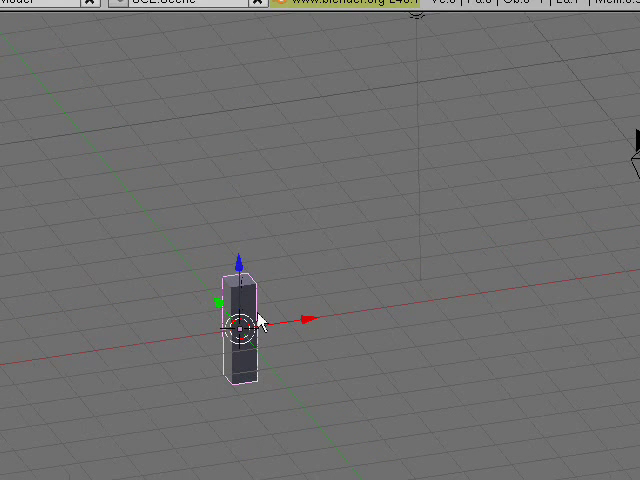
key(g)
key(z)
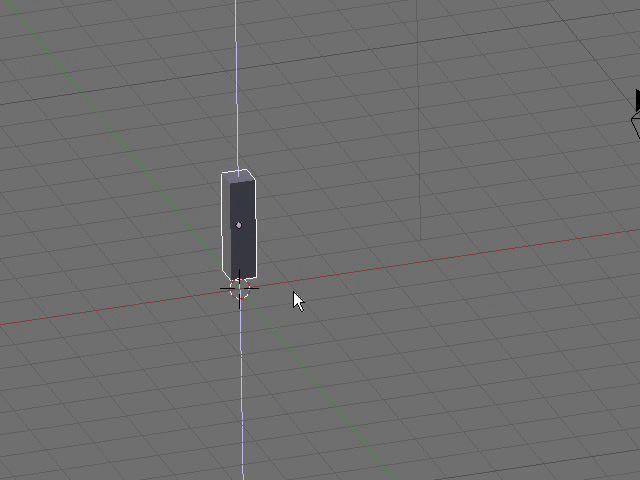
click(296, 300)
- Duplicate the tall box in top view and place the copy apart from the first
key(KP_7)
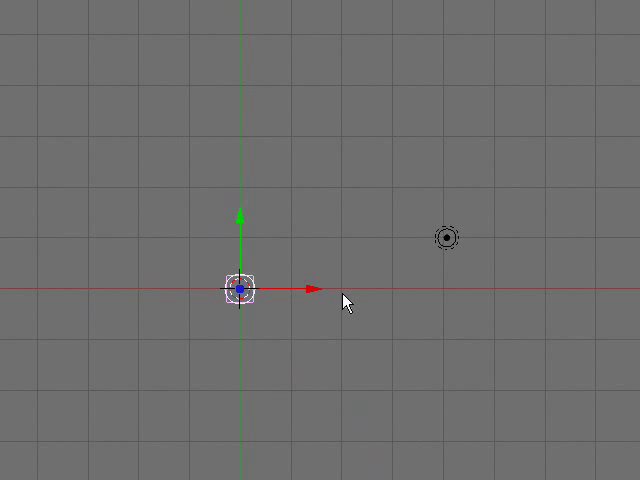
shift+scroll(343, 300, down, 2)
key(g)
key(g)
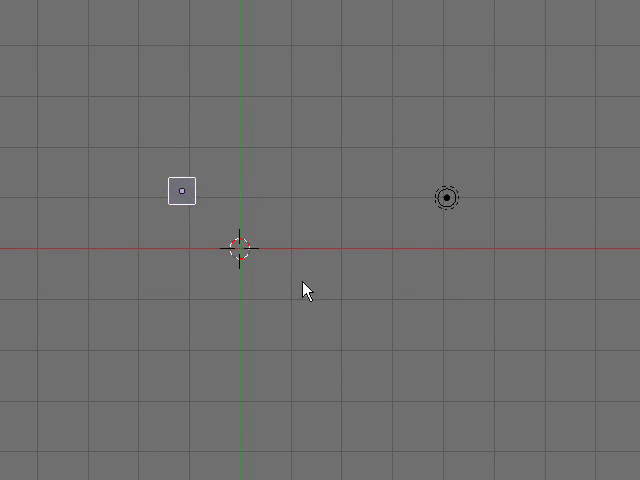
click(410, 364)
mouse_move(410, 364)
shift+middle_down()
mouse_move(410, 331)
mouse_move(358, 328)
mouse_move(334, 251)
mouse_move(243, 180)
shift+middle_up()
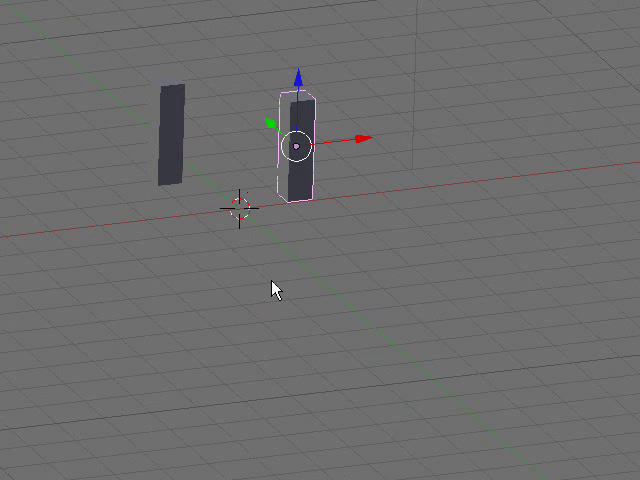
- Add a plane at the scene centre and enlarge it into a floor under the boxes
key(space)
click(479, 276)
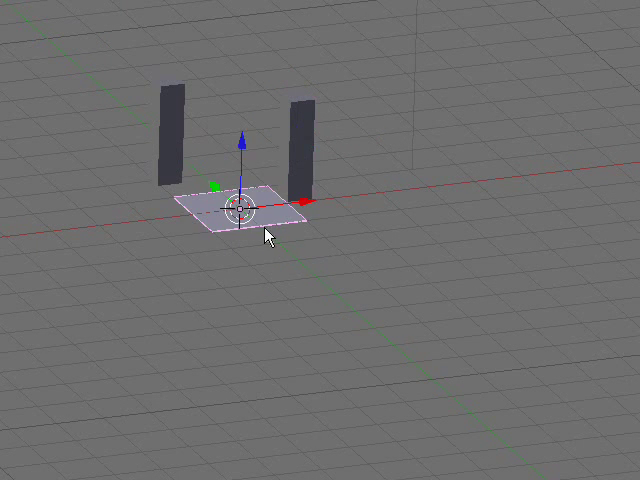
key(s)
click(436, 233)
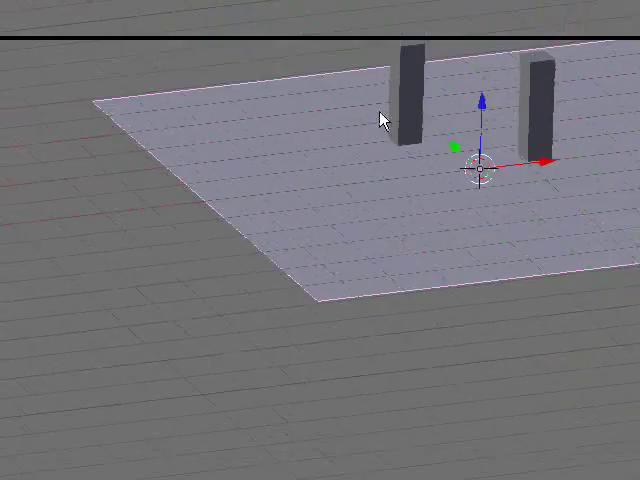
right_click(398, 155)
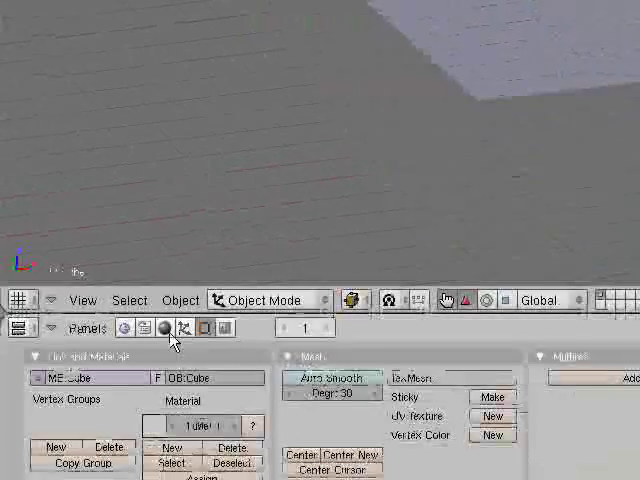
- Give the left box its own pure red material with Amb 0 and Emit raised
click(170, 336)
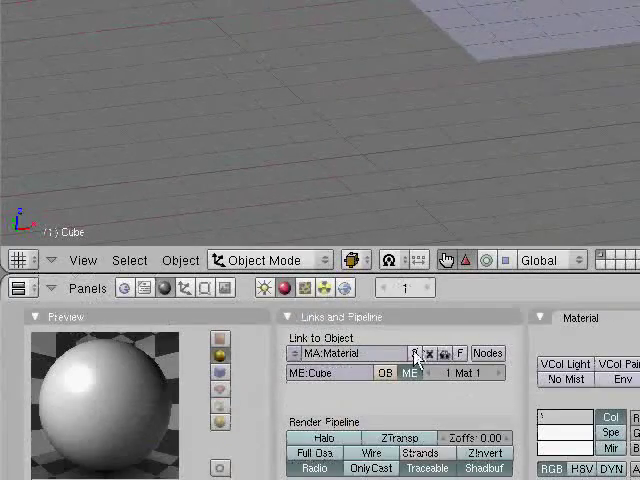
click(413, 354)
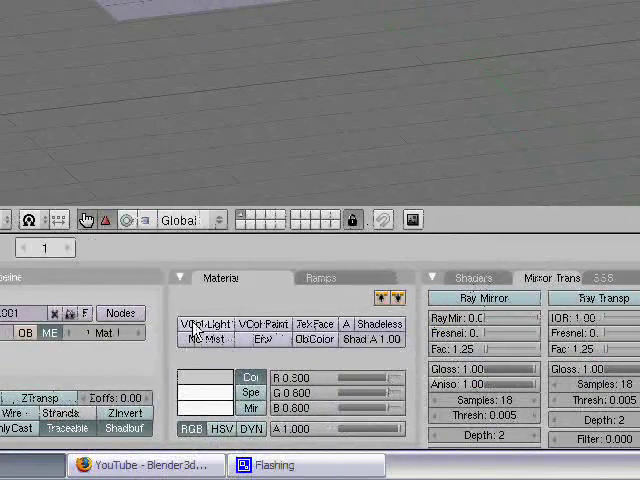
mouse_move(365, 378)
mouse_down()
mouse_move(378, 380)
mouse_move(375, 403)
mouse_move(320, 394)
mouse_up()
click(473, 280)
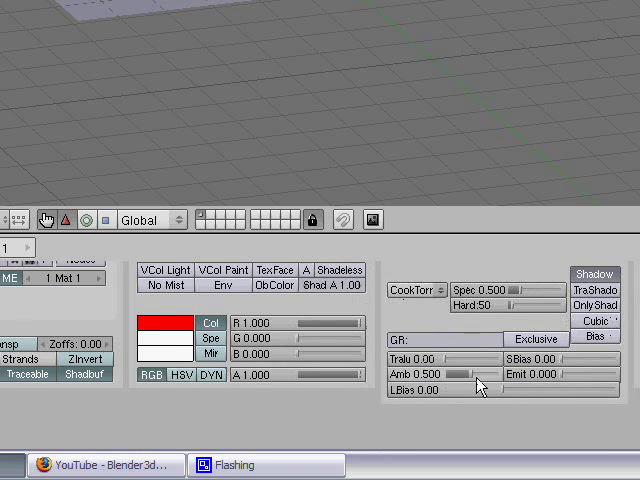
drag(476, 378, 407, 378)
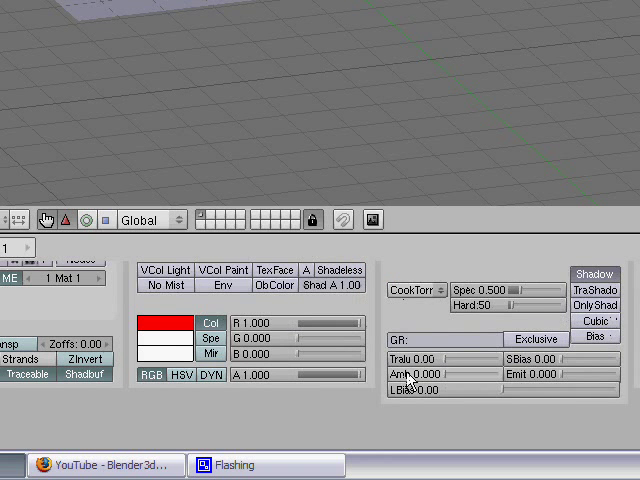
drag(496, 429, 467, 431)
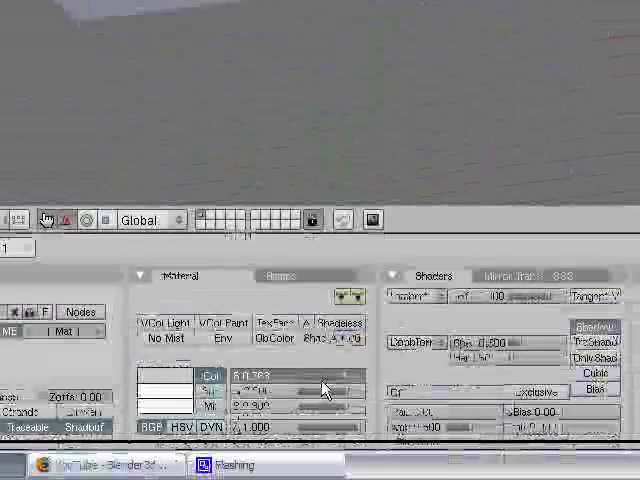
- Make the other box's material green and slightly emissive
mouse_move(353, 399)
mouse_down()
mouse_move(311, 413)
mouse_move(318, 408)
mouse_up()
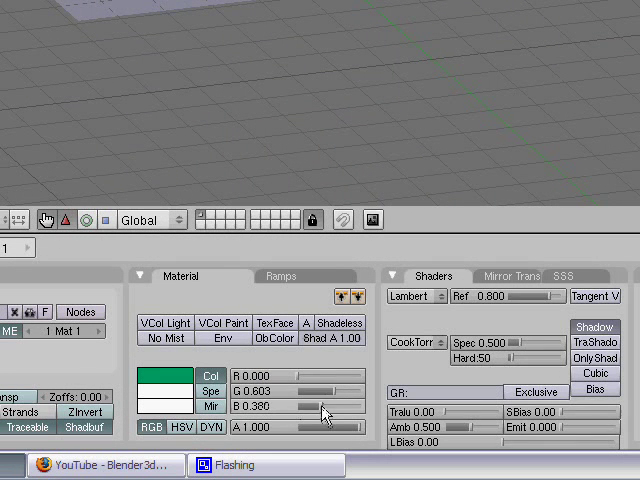
drag(324, 379, 340, 385)
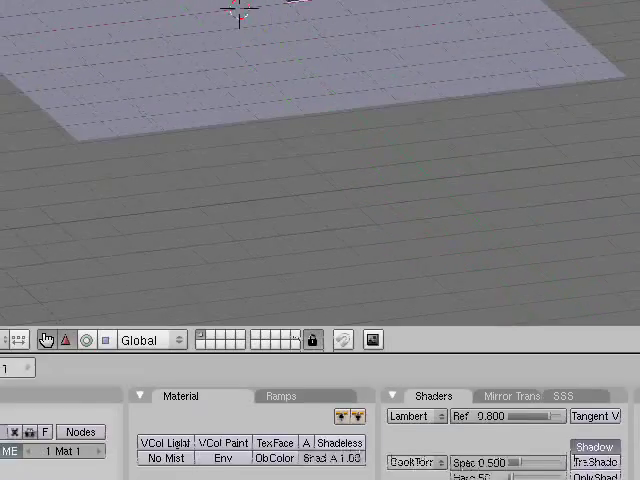
scroll(414, 421, down, 2)
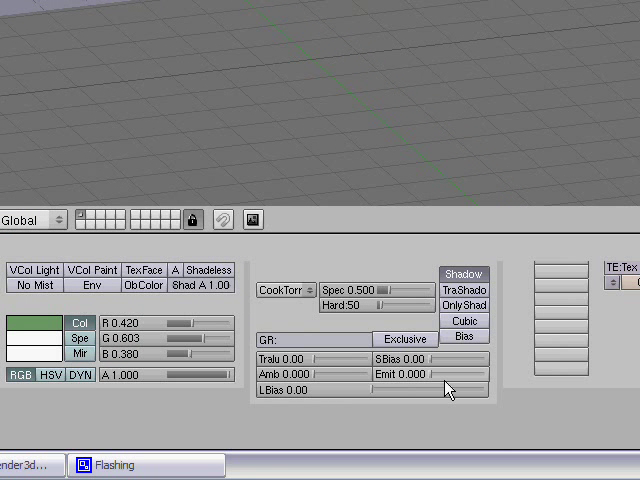
drag(455, 382, 459, 383)
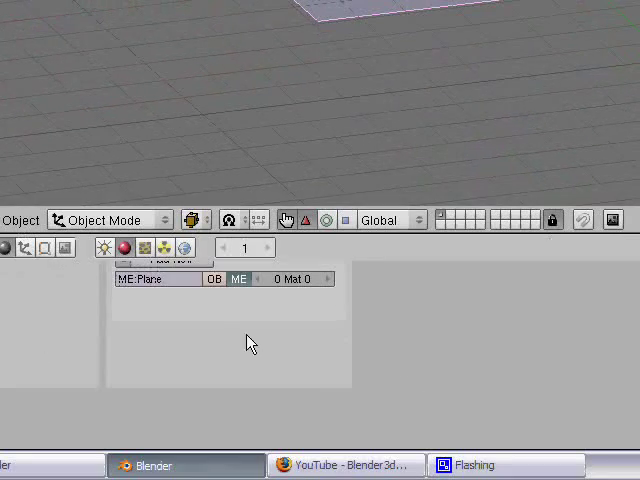
- Create a new material for the plane with RGB all set to zero (black)
click(184, 312)
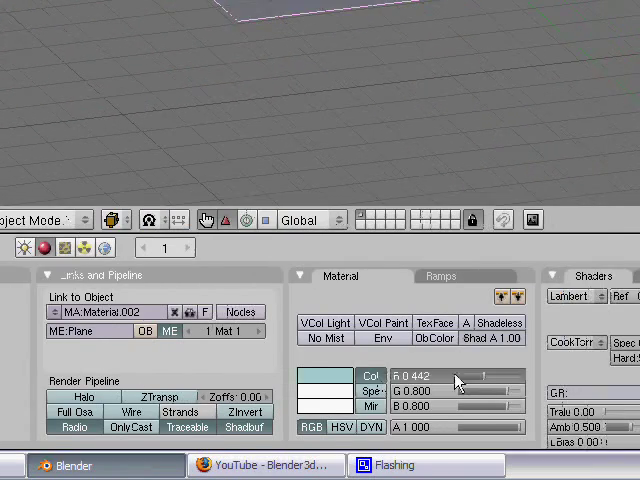
drag(457, 383, 400, 383)
drag(500, 391, 400, 391)
drag(487, 406, 400, 406)
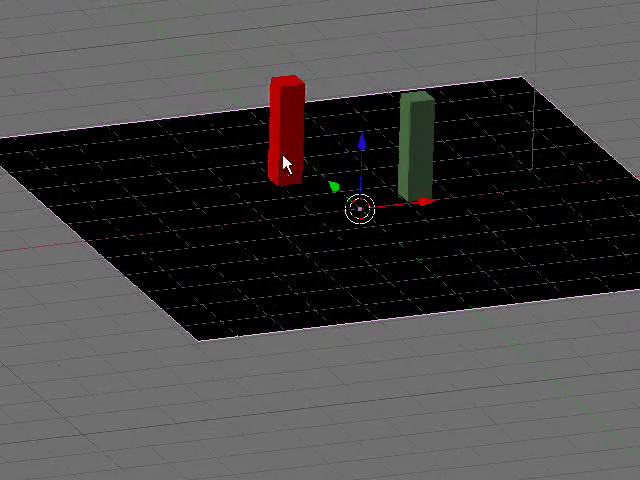
- Select both cubes, set radiosity to Gouraud shading, collect the meshes and run GO
shift+right_click(283, 165)
shift+right_click(417, 164)
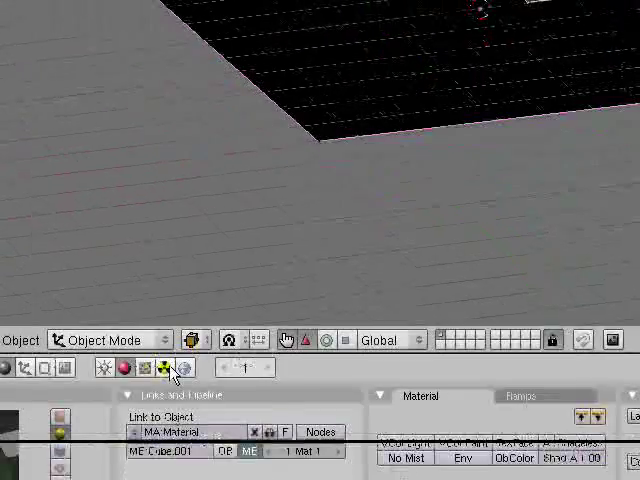
click(173, 333)
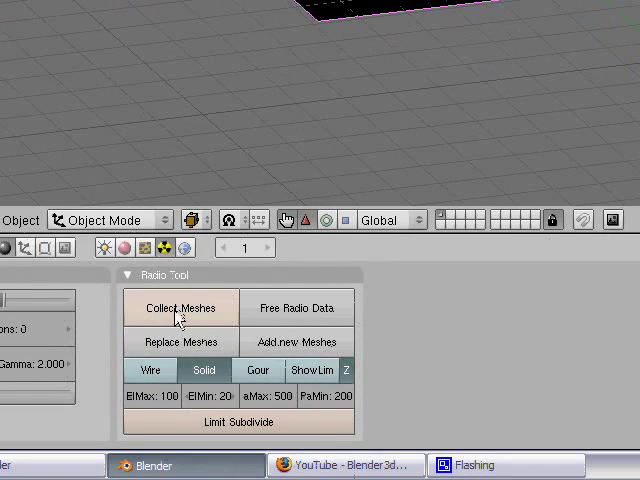
click(266, 380)
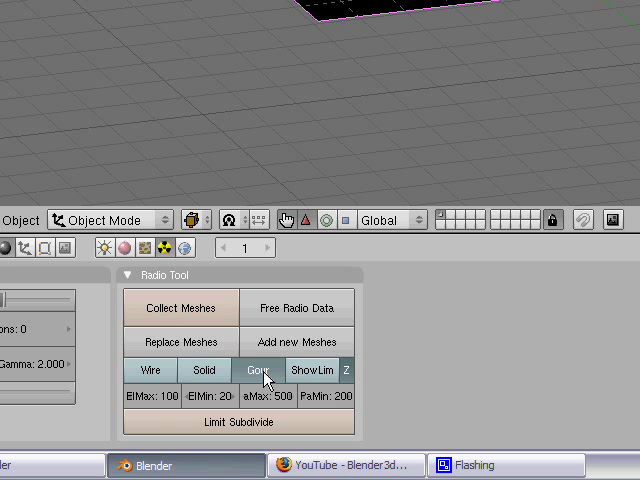
click(208, 314)
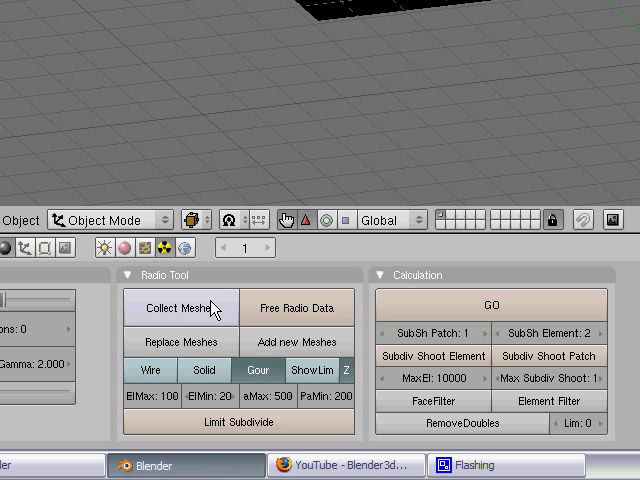
click(443, 308)
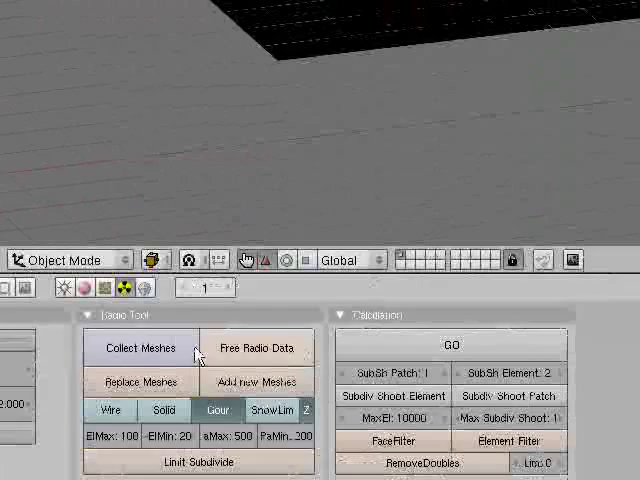
- Free the radiosity data, switch to solid shading and collect the meshes again
click(233, 358)
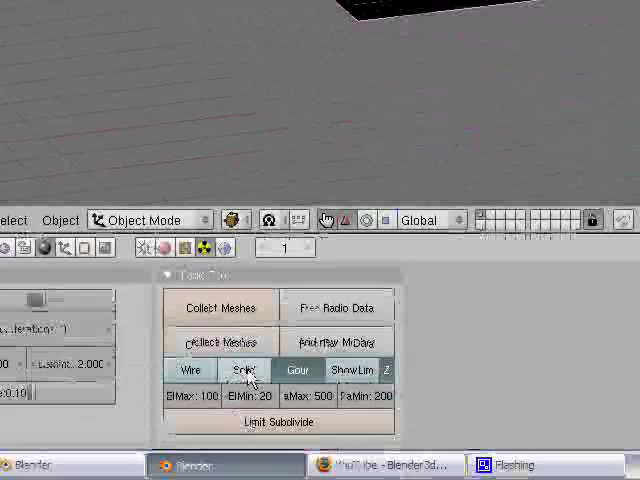
click(248, 372)
click(246, 310)
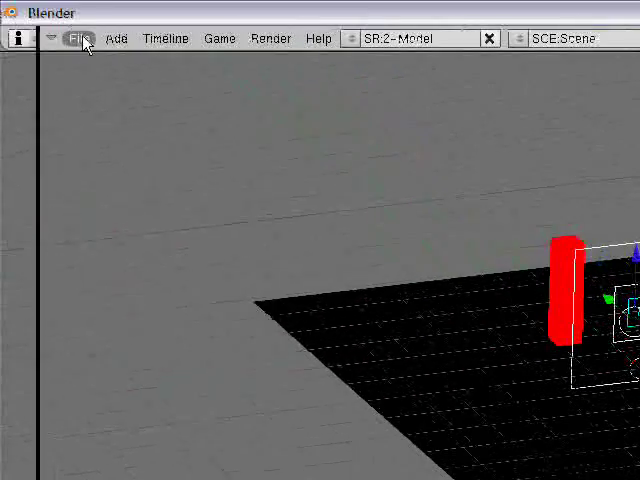
- Erase everything for a fresh scene and add a plane scaled up into a floor
key(ctrl+x)
click(95, 62)
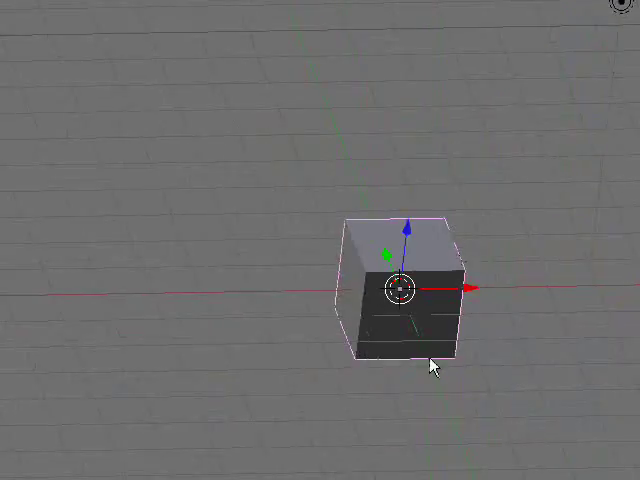
key(space)
key(Escape)
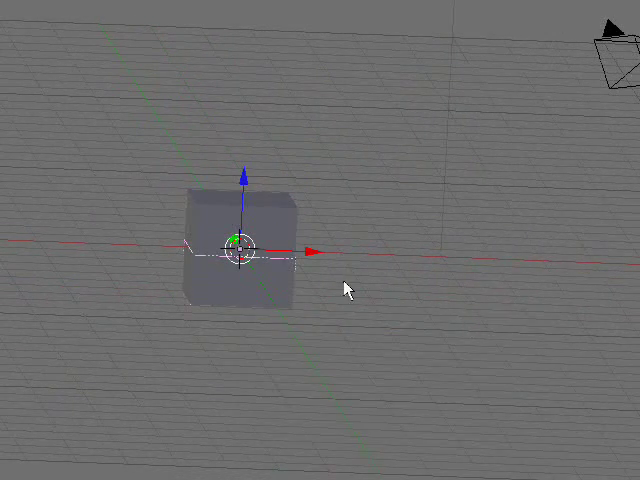
key(s)
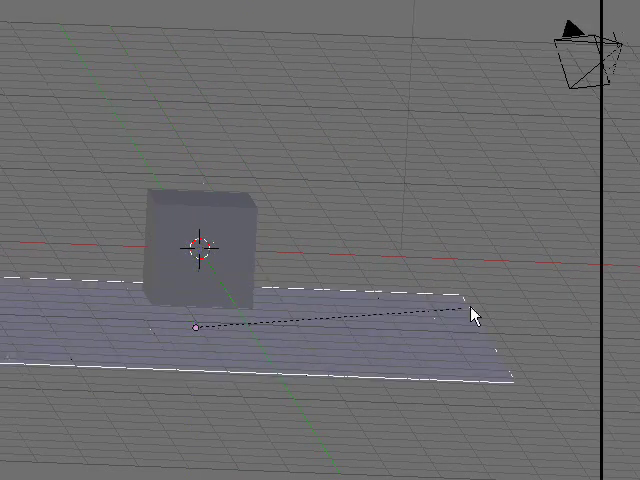
click(480, 315)
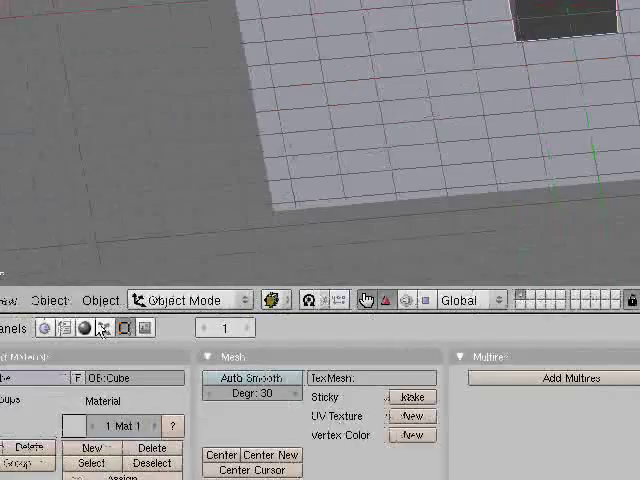
- Review the material and shader settings, then collect the scene's meshes for radiosity
click(98, 327)
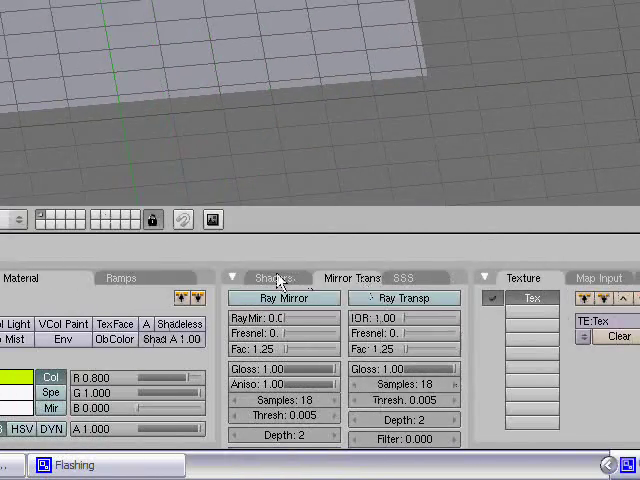
click(281, 283)
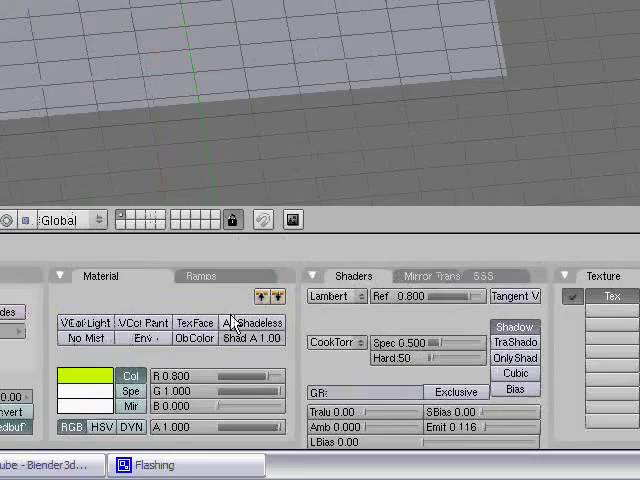
click(164, 247)
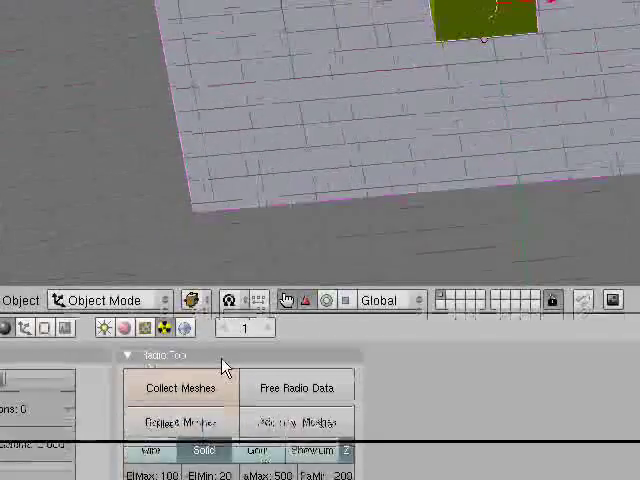
click(210, 348)
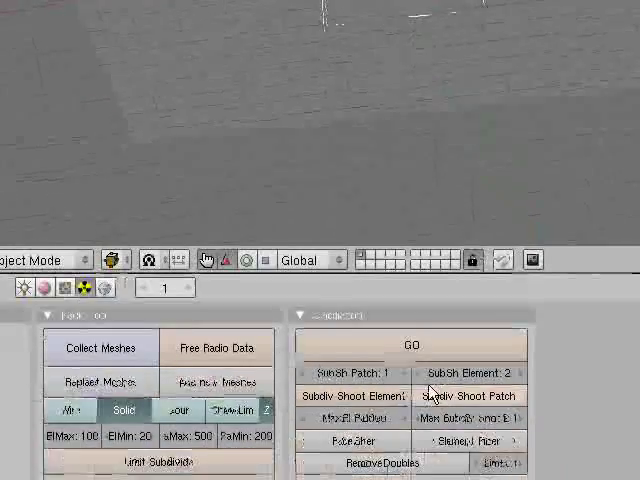
- Run the radiosity calculation so the yellow cube lights the floor, then free the radio data
click(413, 346)
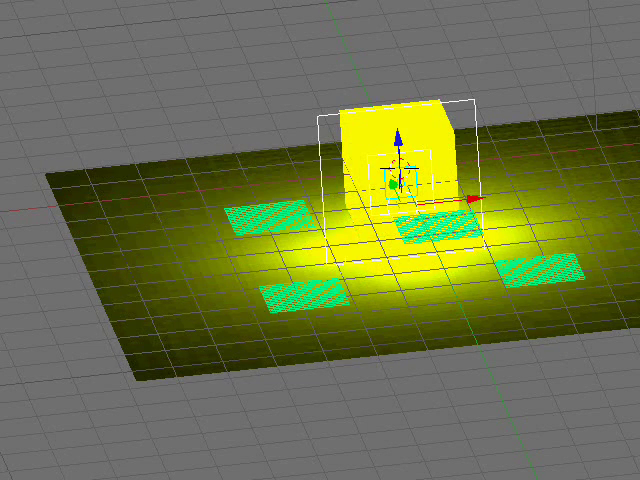
mouse_move(366, 307)
middle_down()
mouse_move(497, 385)
mouse_move(394, 229)
mouse_move(370, 130)
mouse_move(413, 279)
mouse_move(392, 138)
mouse_move(357, 339)
mouse_move(386, 327)
mouse_move(249, 236)
mouse_move(390, 162)
mouse_move(439, 236)
mouse_move(330, 167)
mouse_move(339, 327)
mouse_move(312, 408)
mouse_move(343, 343)
mouse_move(229, 366)
mouse_move(243, 364)
middle_up()
click(249, 352)
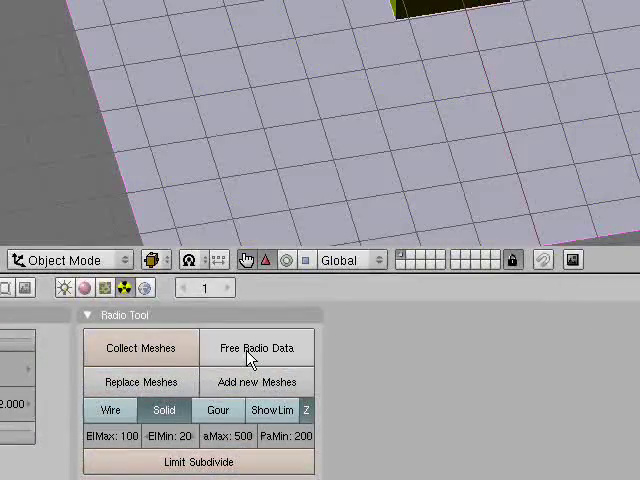
- Move the cube left and place a duplicate to its right on the floor
mouse_move(404, 139)
middle_down()
mouse_move(419, 147)
mouse_move(465, 215)
middle_up()
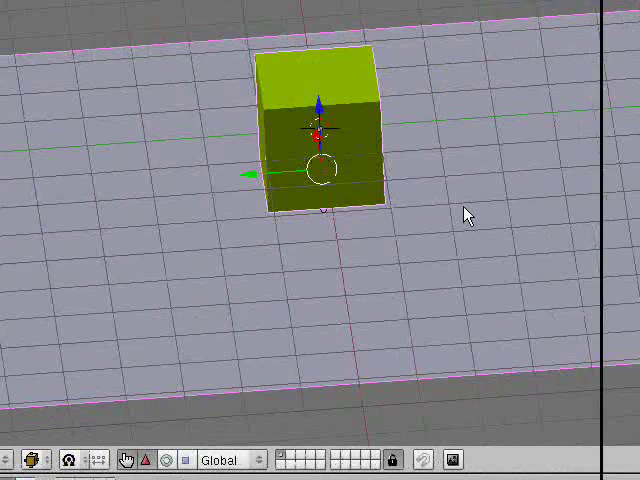
key(shift+d)
key(Escape)
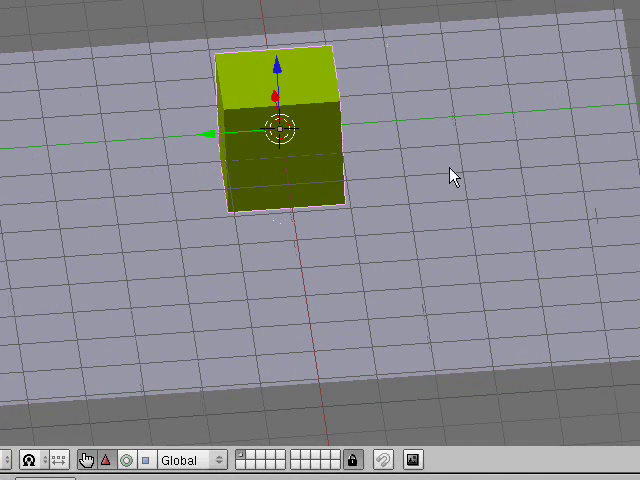
key(g)
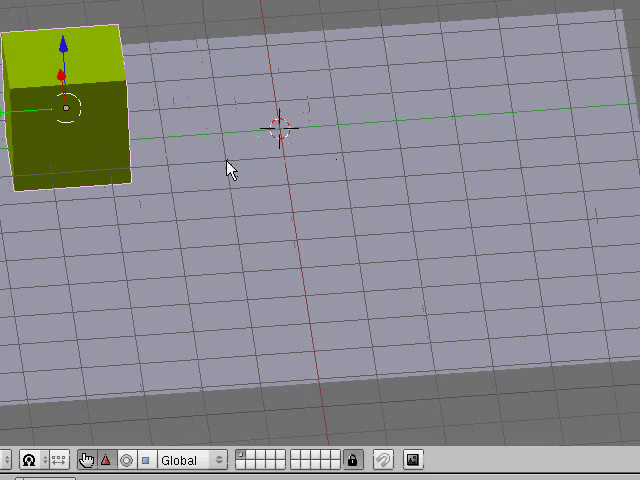
key(shift+d)
click(479, 211)
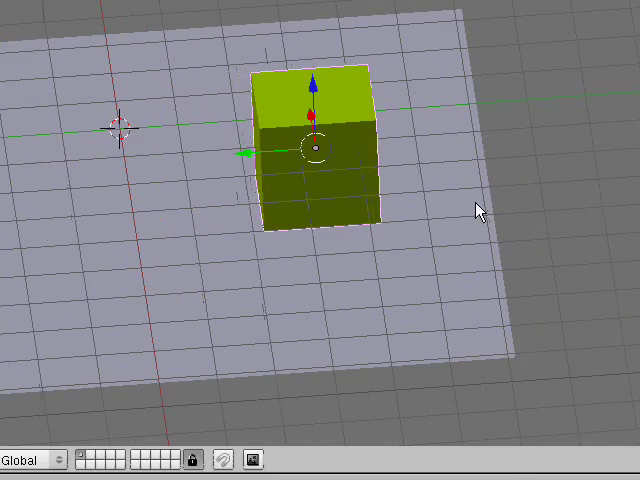
- Make the copy's material single-user and raise its green colour component
click(90, 331)
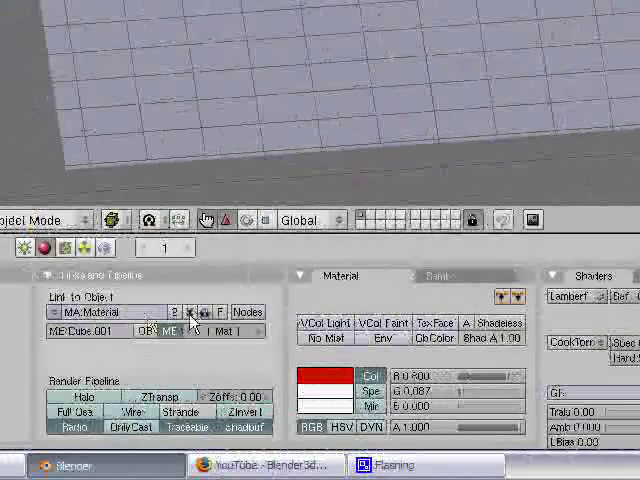
click(176, 316)
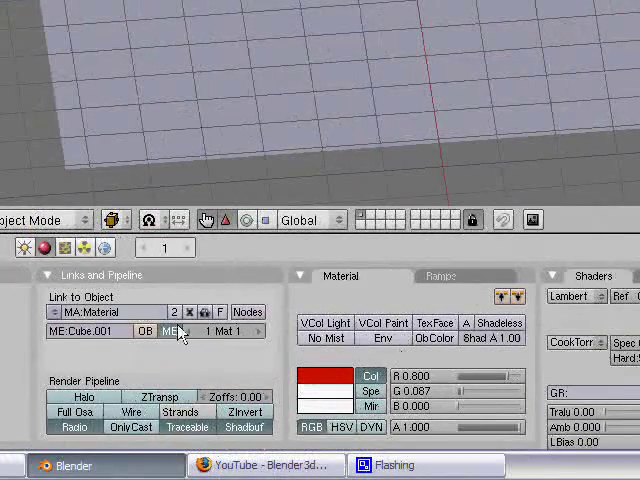
click(176, 318)
drag(446, 389, 473, 400)
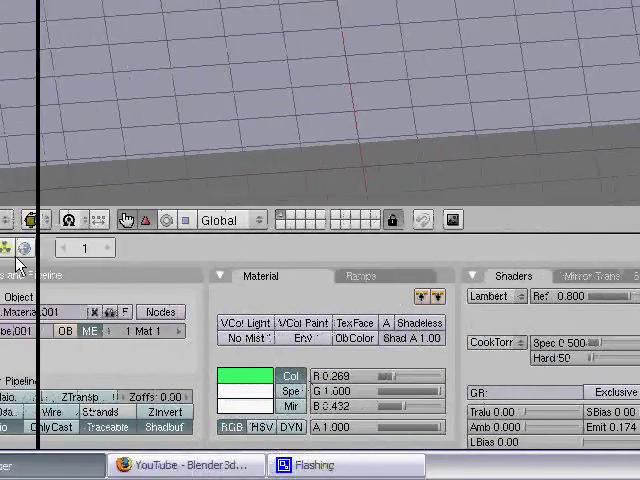
click(122, 247)
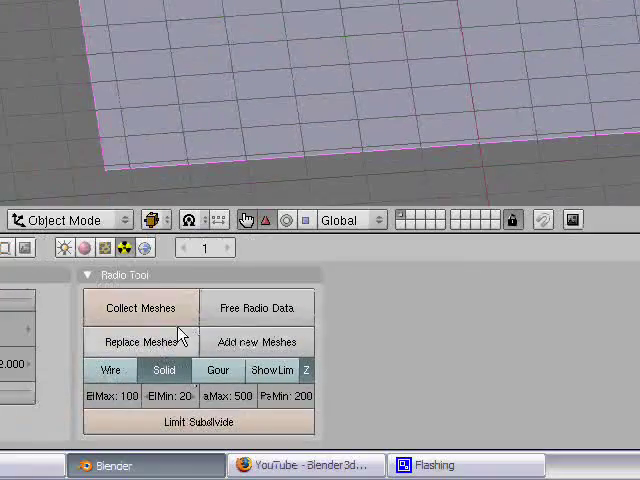
- Collect the meshes and run GO so the floor glows red and green around the cubes
click(170, 310)
click(440, 310)
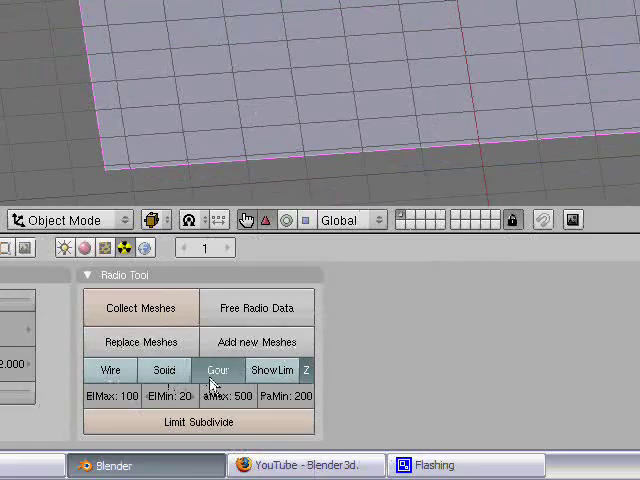
click(181, 317)
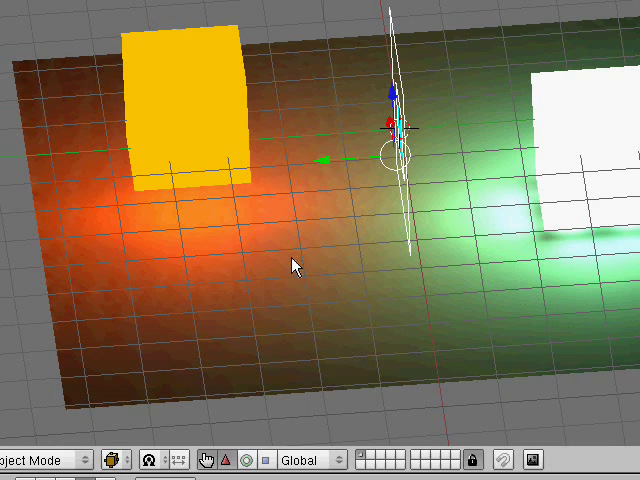
mouse_move(300, 261)
middle_down()
mouse_move(393, 229)
mouse_move(333, 340)
mouse_move(342, 291)
mouse_move(361, 286)
mouse_move(111, 201)
mouse_move(466, 174)
mouse_move(383, 160)
mouse_move(443, 349)
mouse_move(383, 186)
middle_up()
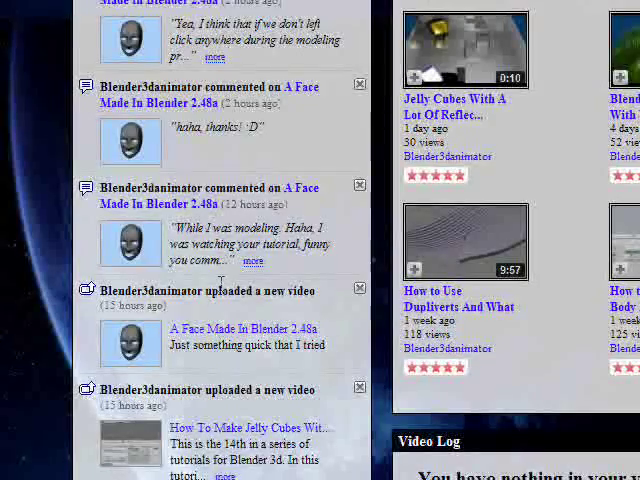
scroll(221, 281, down, 4)
scroll(211, 296, down, 4)
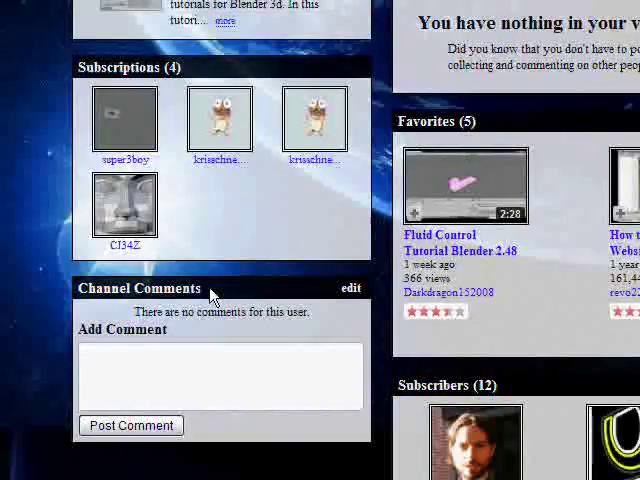
scroll(224, 243, up, 8)
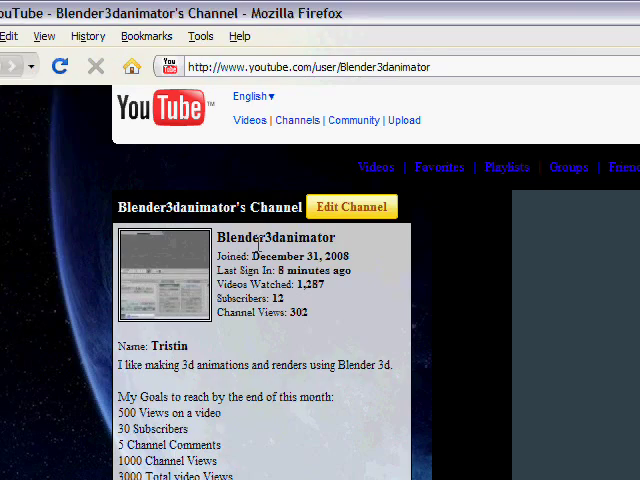
scroll(258, 245, down, 5)
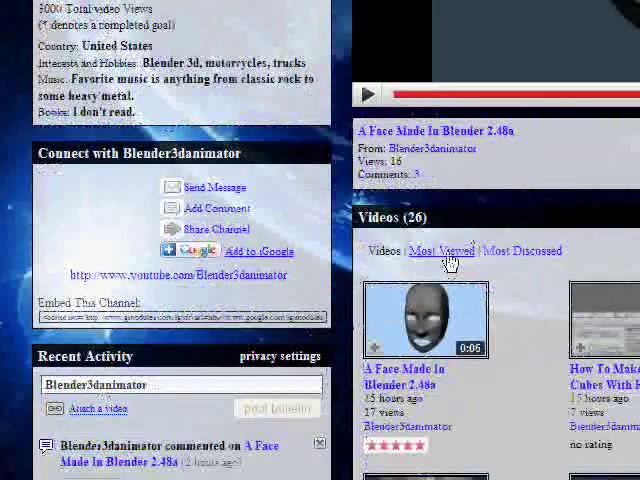
- Browse most viewed and most discussed videos, open the soft body Bullet tutorial, then return to Blender
click(450, 262)
scroll(440, 300, down, 1)
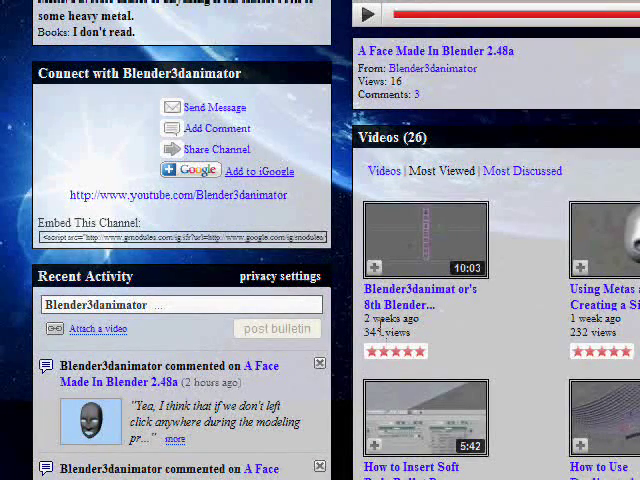
scroll(486, 331, down, 5)
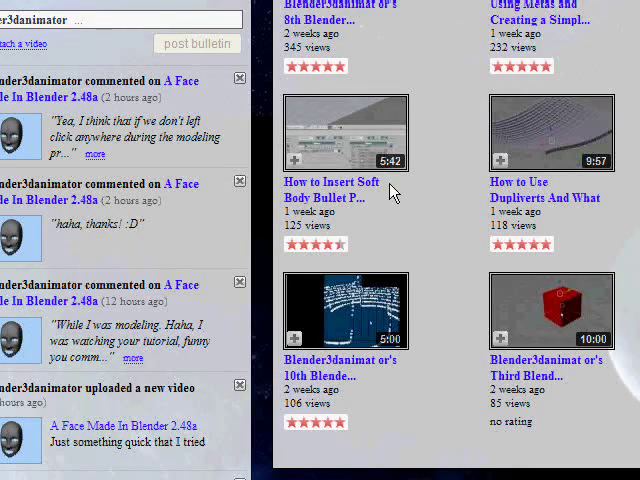
scroll(383, 162, up, 1)
scroll(436, 26, up, 2)
scroll(430, 90, up, 3)
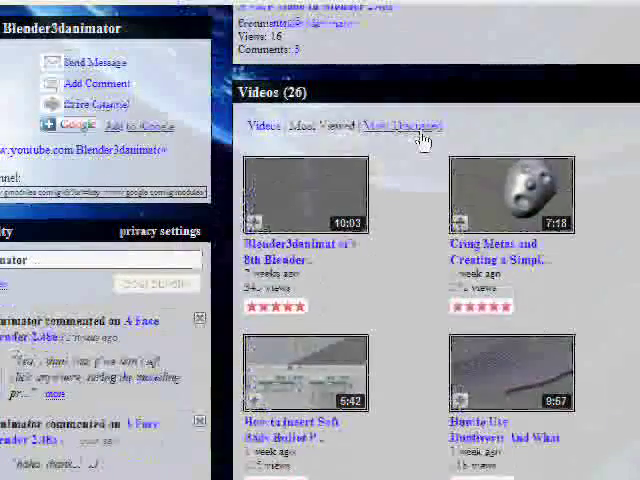
click(419, 130)
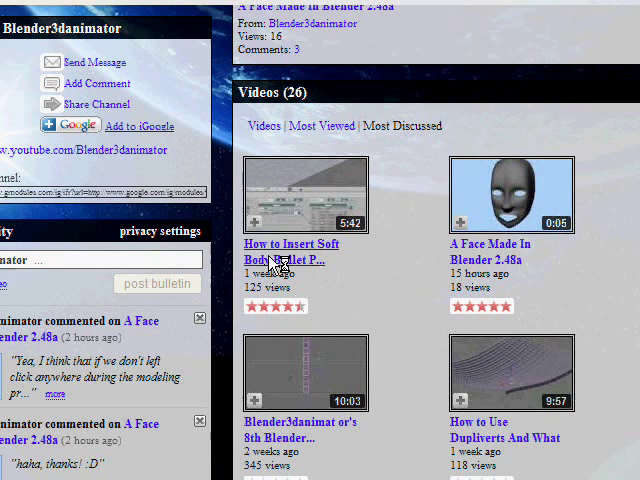
click(270, 262)
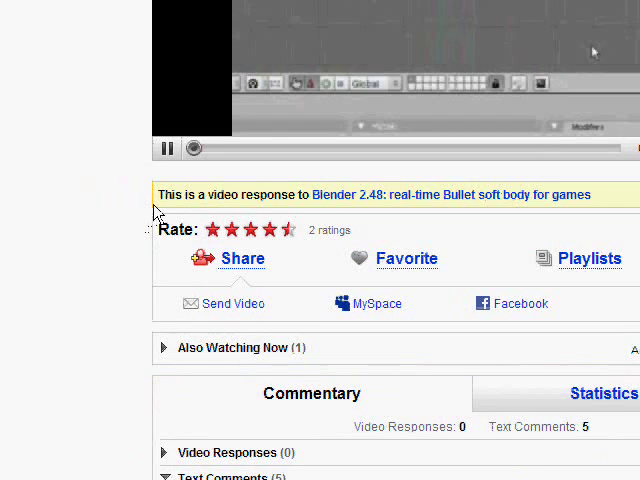
scroll(134, 261, down, 3)
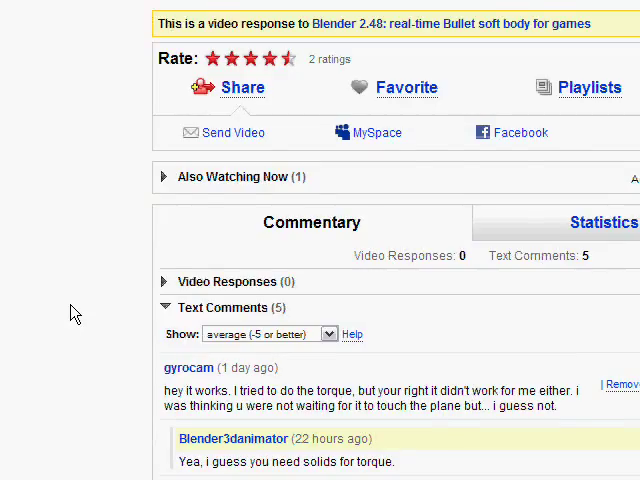
scroll(70, 314, down, 5)
scroll(71, 312, down, 4)
scroll(70, 324, up, 5)
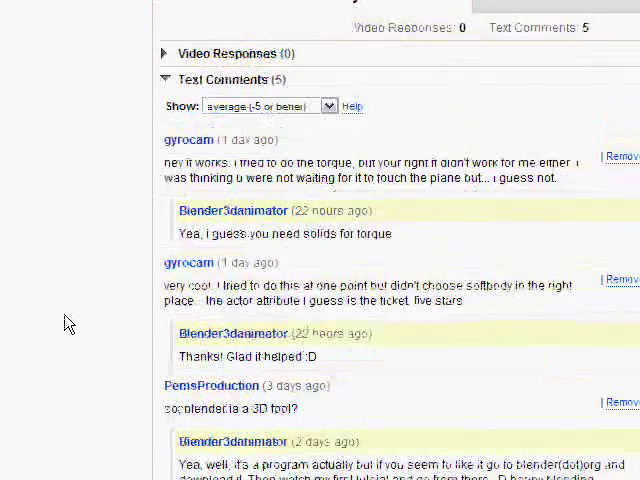
scroll(64, 323, up, 5)
scroll(63, 324, up, 5)
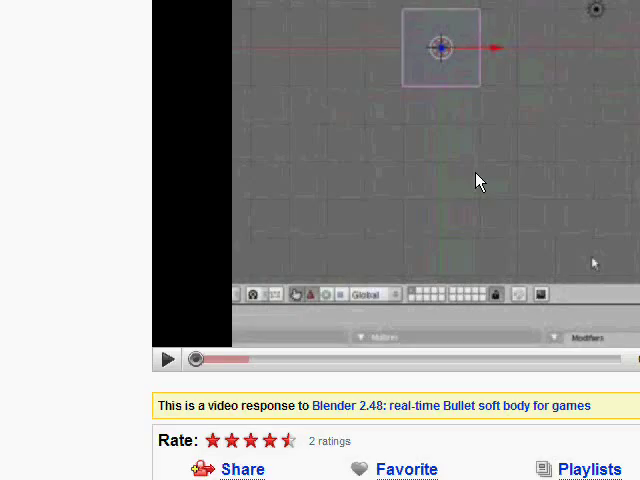
scroll(479, 181, down, 1)
scroll(479, 181, down, 3)
click(368, 474)
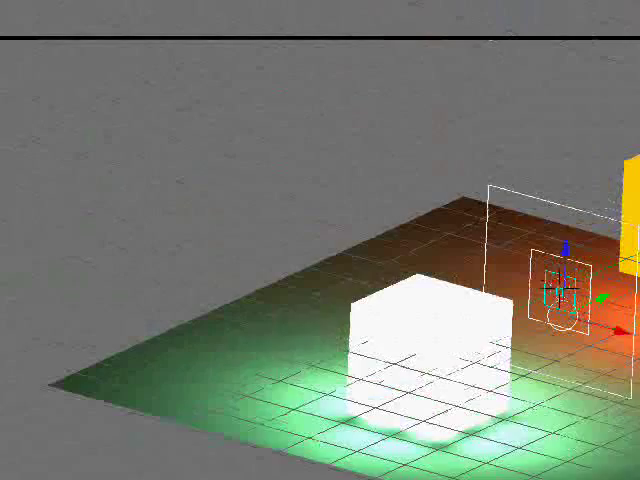
- Render the current frame (F12) of the floor lit by the red and green cubes
click(193, 39)
click(226, 62)
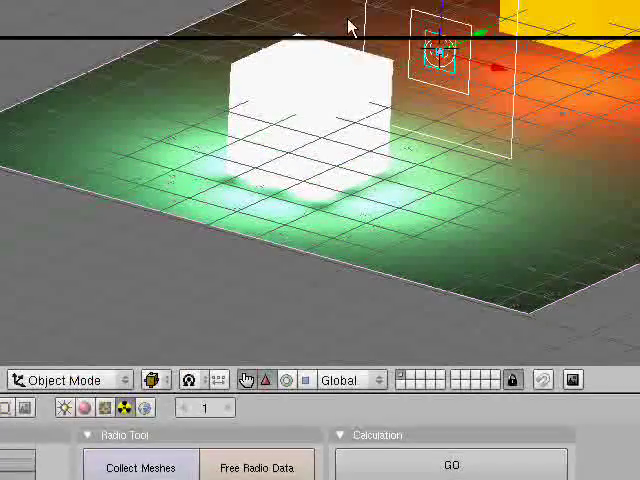
key(F12)
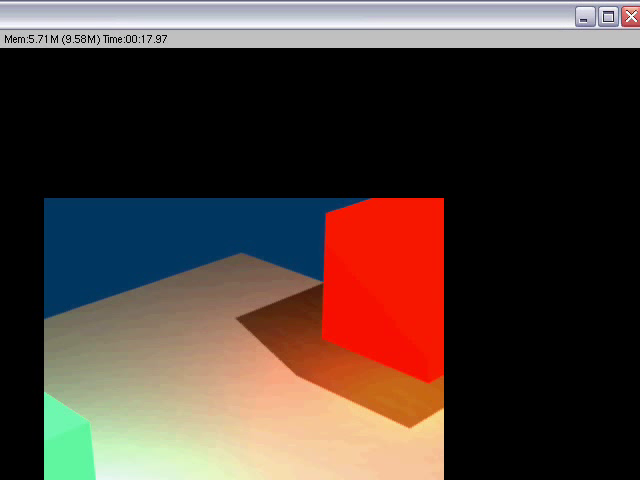
- Close the render and erase the selected object from the scene
click(631, 17)
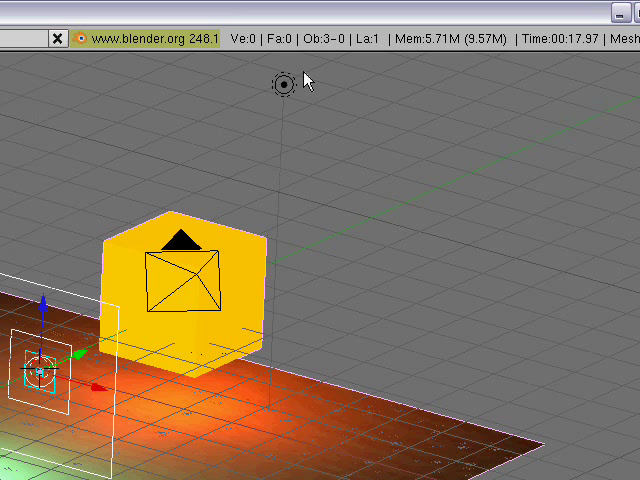
key(x)
click(229, 288)
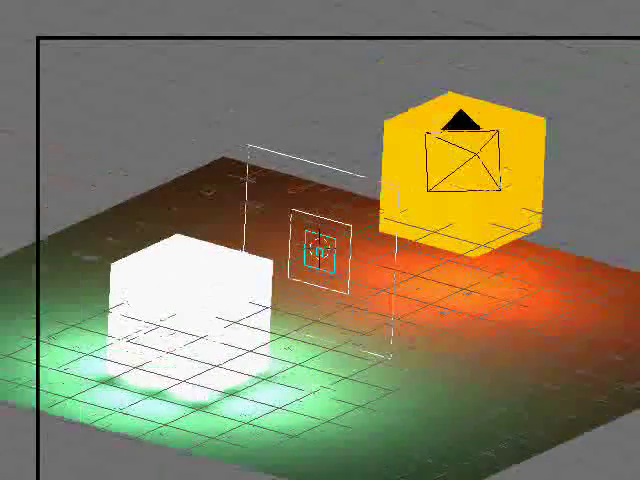
- Render the current frame again to check the cube-lit plane
click(81, 43)
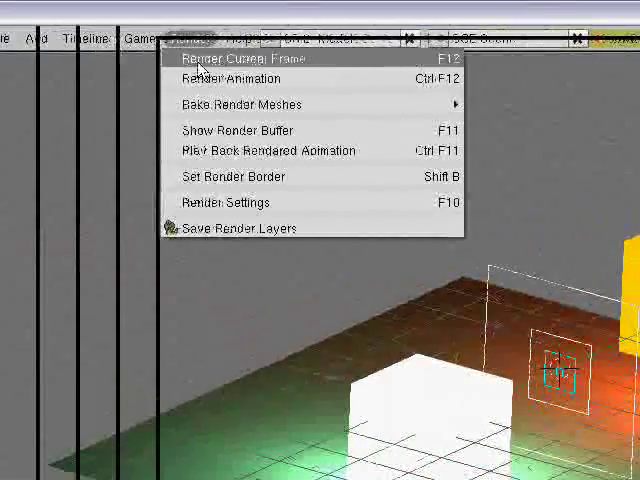
click(200, 64)
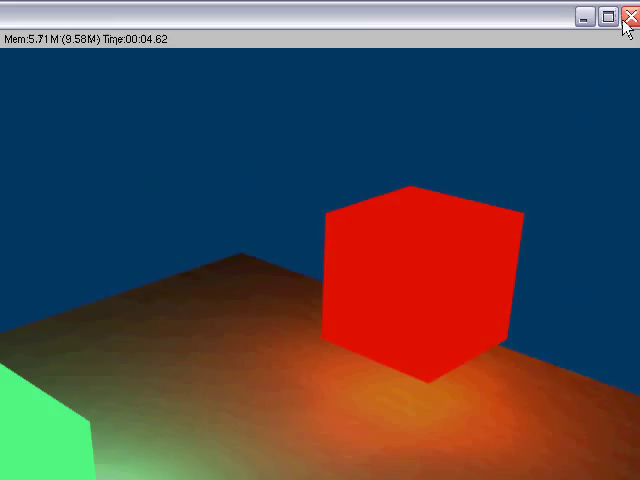
click(628, 22)
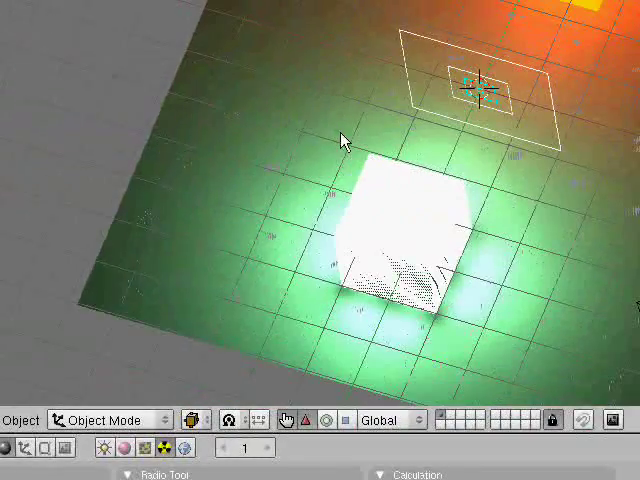
mouse_move(342, 141)
middle_down()
mouse_move(432, 218)
mouse_move(296, 300)
mouse_move(260, 297)
mouse_move(344, 274)
mouse_move(452, 318)
middle_up()
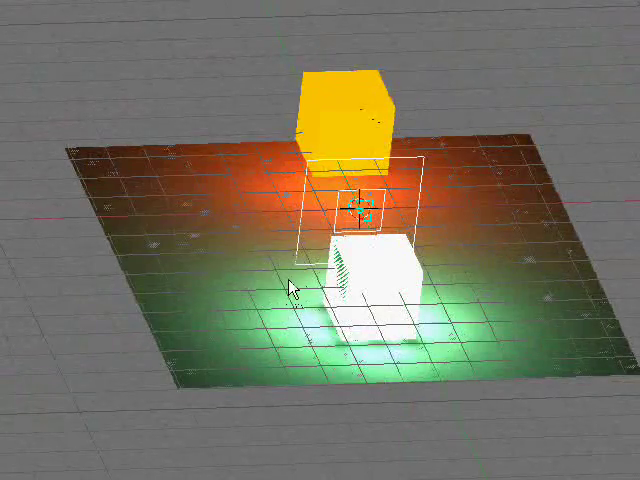
middle_drag(292, 289, 350, 406)
mouse_move(296, 273)
middle_down()
mouse_move(337, 251)
mouse_move(296, 183)
mouse_move(237, 140)
mouse_move(183, 152)
mouse_move(289, 143)
mouse_move(414, 211)
mouse_move(306, 300)
mouse_move(197, 178)
mouse_move(376, 236)
mouse_move(479, 281)
middle_up()
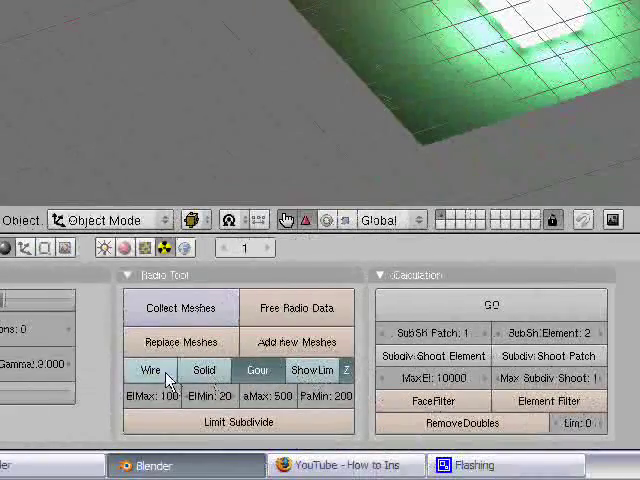
- Free the radiosity data and reselect the plane and red cube
click(288, 317)
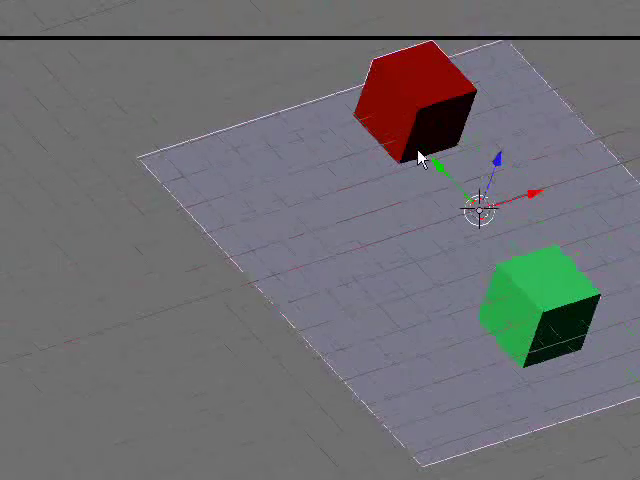
key(a)
key(a)
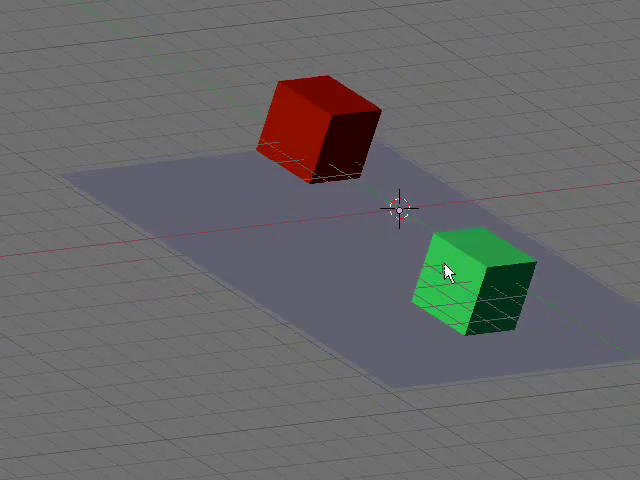
right_click(410, 364)
key(a)
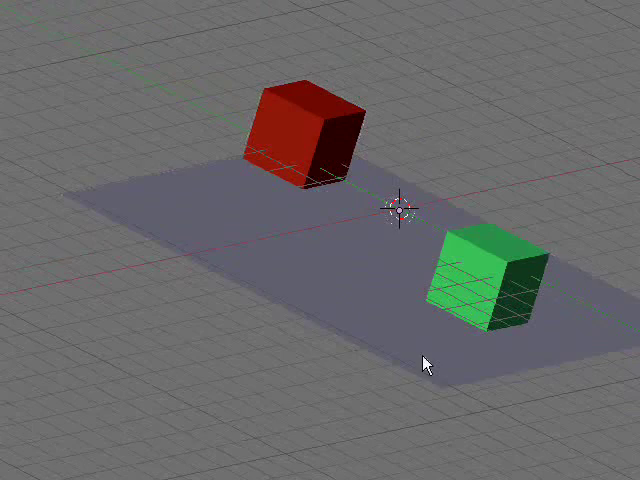
right_click(388, 355)
key(Tab)
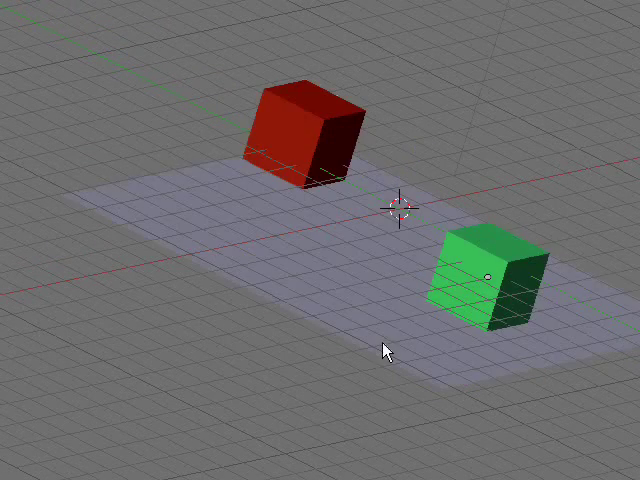
key(a)
shift+right_click(313, 160)
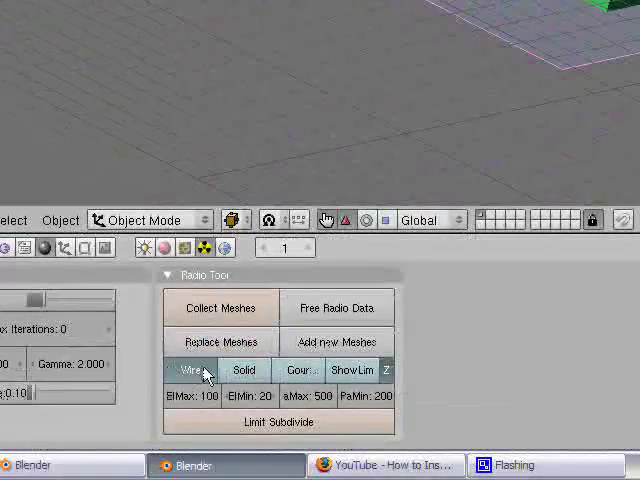
- Collect the meshes for radiosity and render the current frame
click(229, 318)
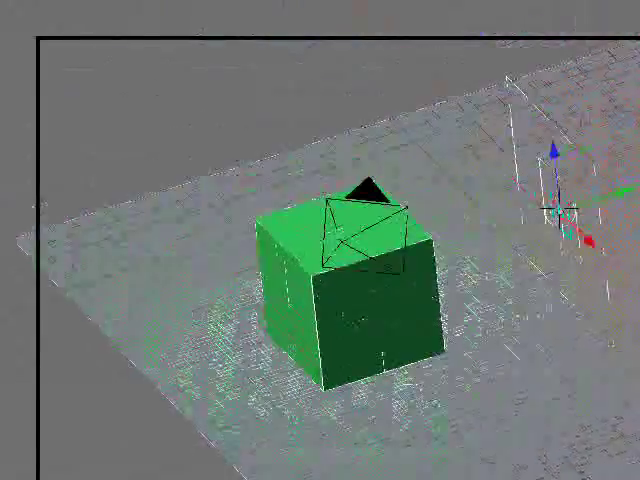
click(186, 39)
click(193, 60)
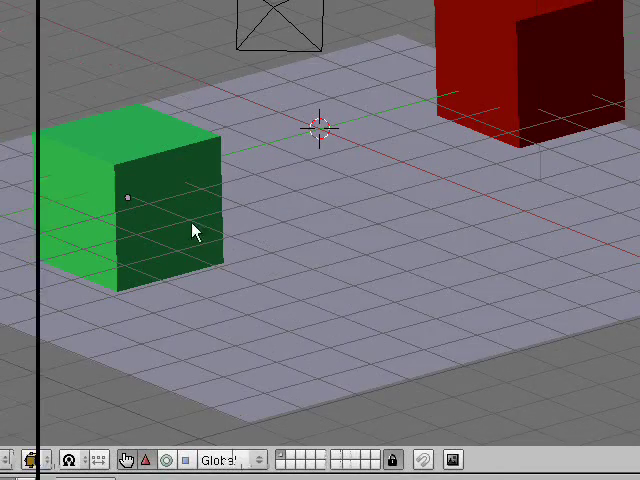
- Collect the meshes, run GO to recompute radiosity, and render the frame
right_click(235, 343)
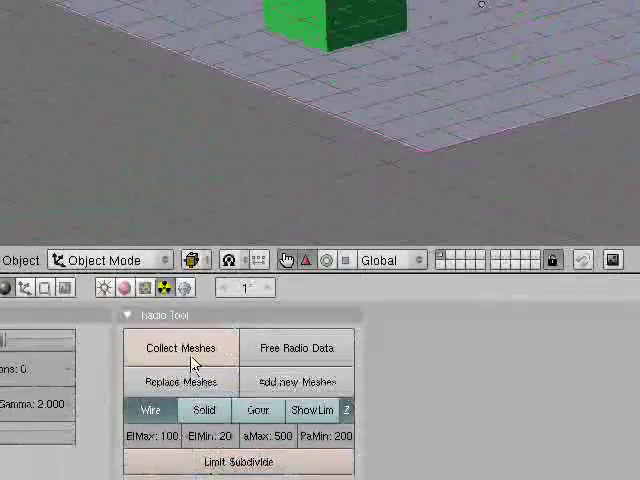
click(190, 358)
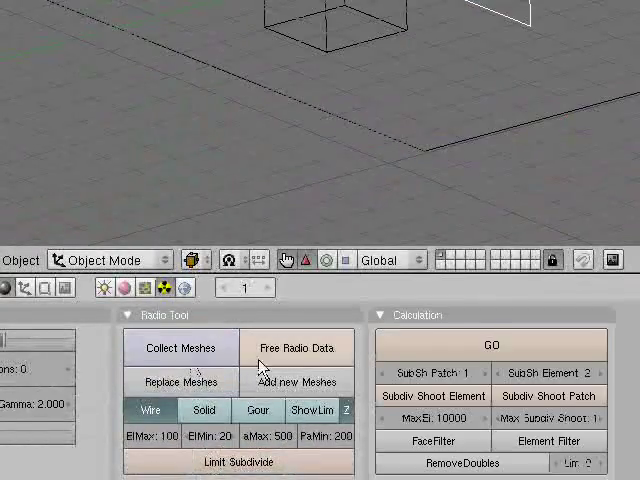
click(454, 352)
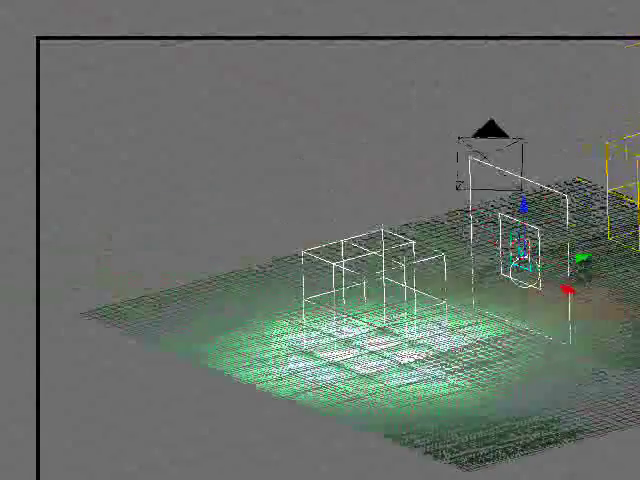
click(192, 42)
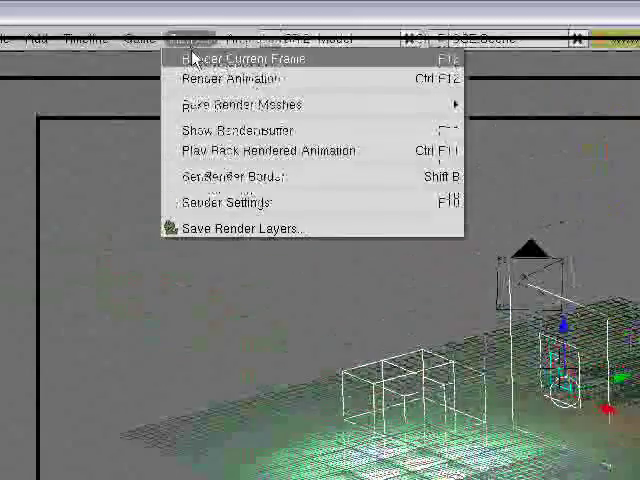
click(194, 60)
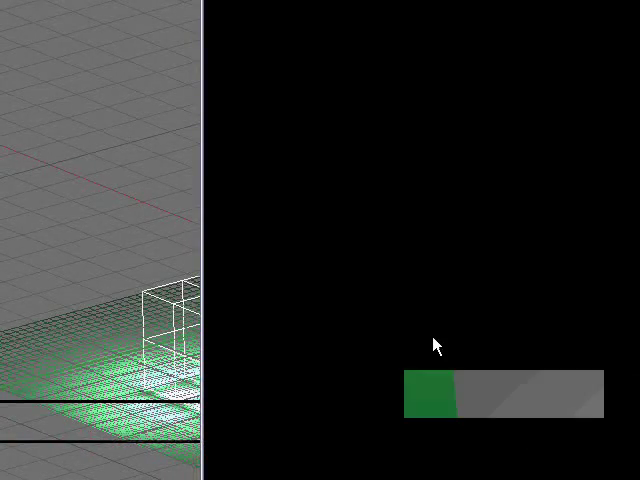